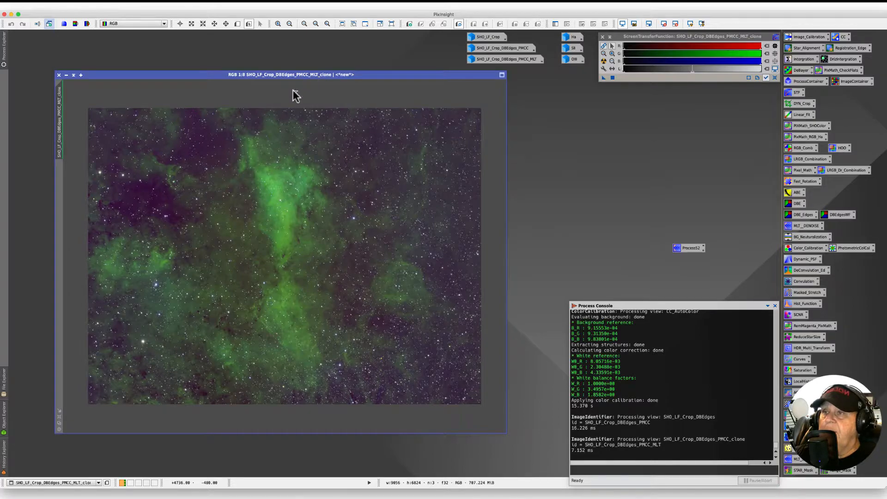
# Step: Extract the lightness channel from the SHO_LF_Crop_DBEdges_PMCC_MLT_clone colour image as a separate grayscale image
pyautogui.moveTo(185, 74); pyautogui.dragTo(184, 71)
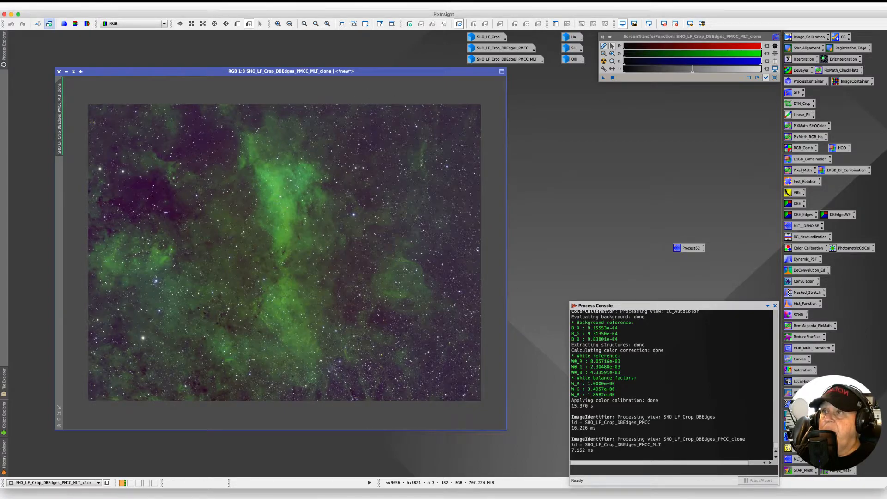
pyautogui.moveTo(195, 75); pyautogui.dragTo(246, 104)
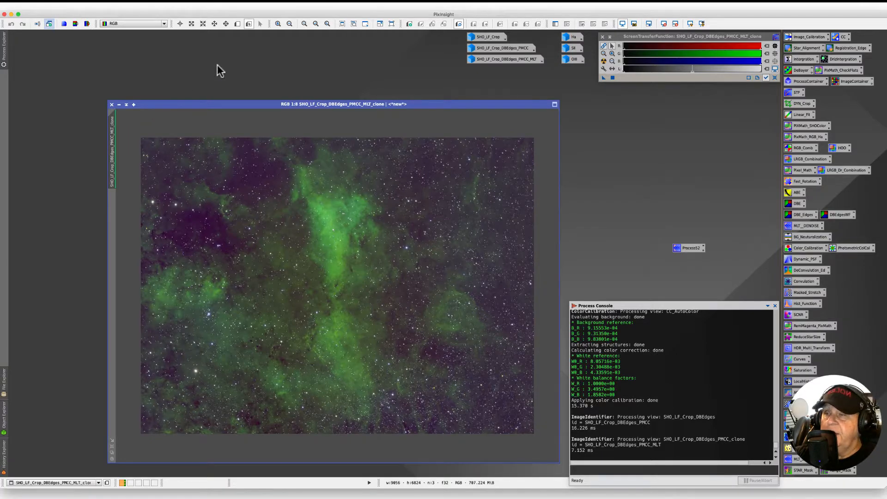
pyautogui.moveTo(213, 101); pyautogui.dragTo(215, 121)
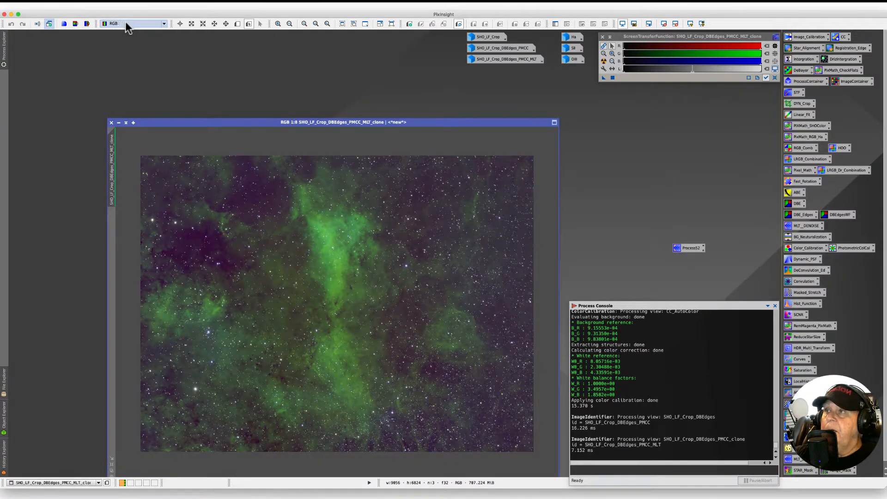
pyautogui.click(74, 26)
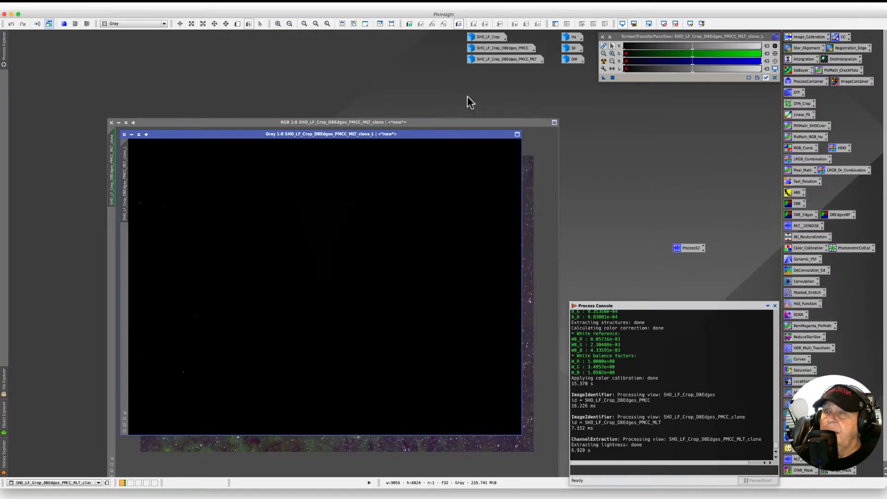
# Step: Auto-stretch the display of the extracted lightness image and minimize the colour clone to an icon
pyautogui.moveTo(219, 134); pyautogui.dragTo(198, 74)
pyautogui.click(604, 61)
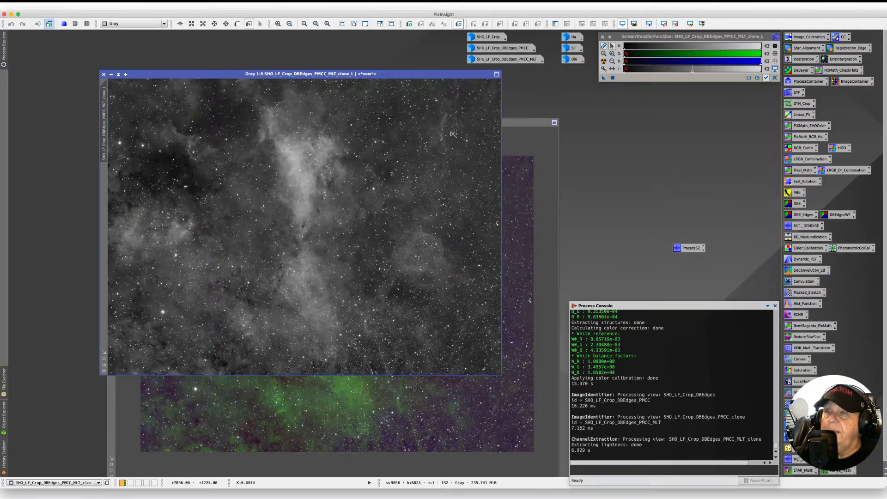
pyautogui.moveTo(188, 75); pyautogui.dragTo(128, 48)
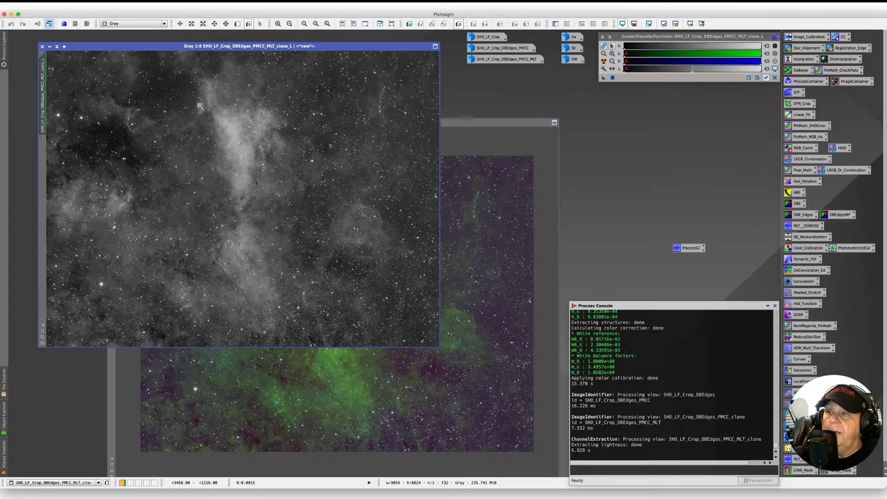
pyautogui.moveTo(485, 123); pyautogui.dragTo(575, 125)
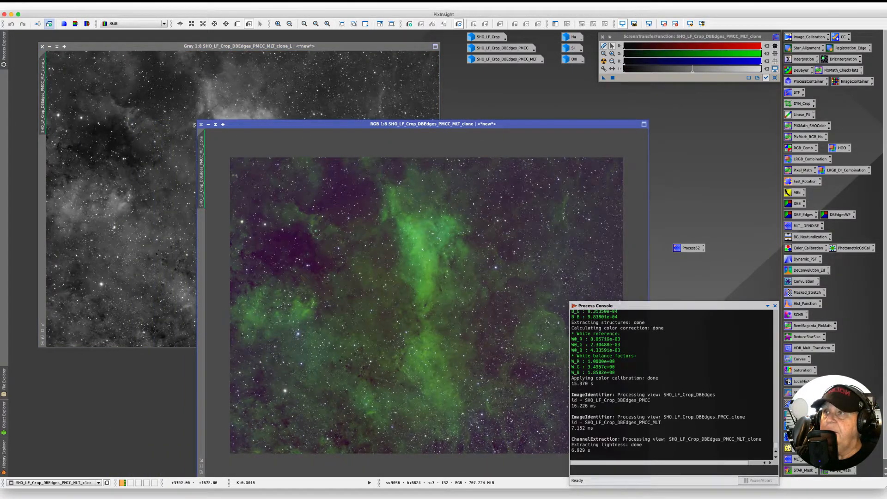
pyautogui.click(208, 125)
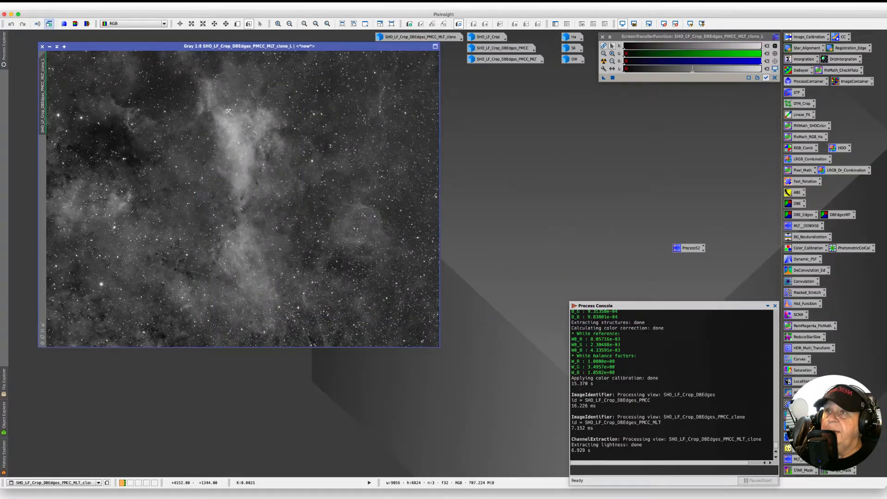
# Step: Duplicate the lightness image into a second grayscale window
pyautogui.moveTo(324, 46); pyautogui.dragTo(362, 79)
pyautogui.moveTo(196, 75); pyautogui.dragTo(224, 75)
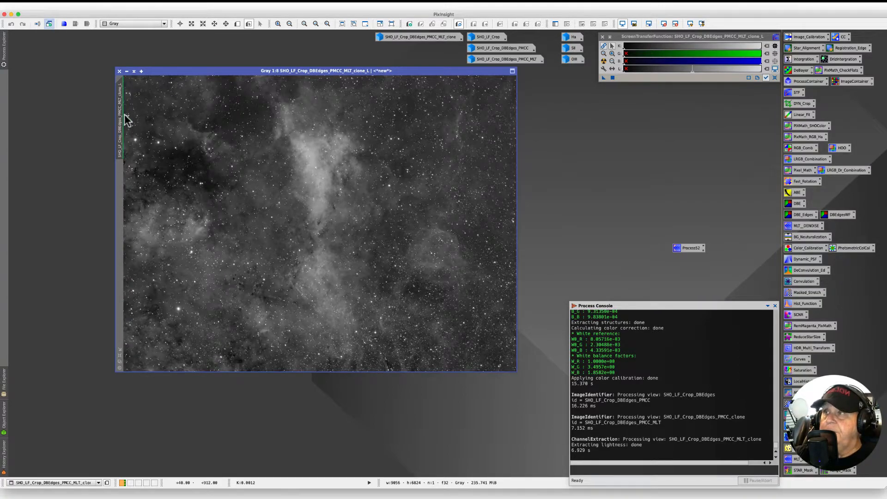
pyautogui.moveTo(121, 114); pyautogui.dragTo(70, 138)
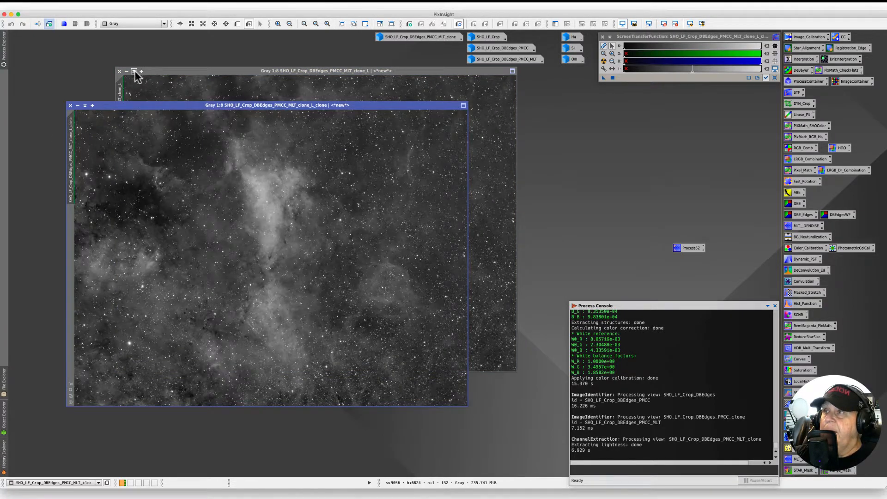
# Step: Rename the original lightness image Lum_Mask and park it as an icon beside the other minimized images
pyautogui.click(155, 70)
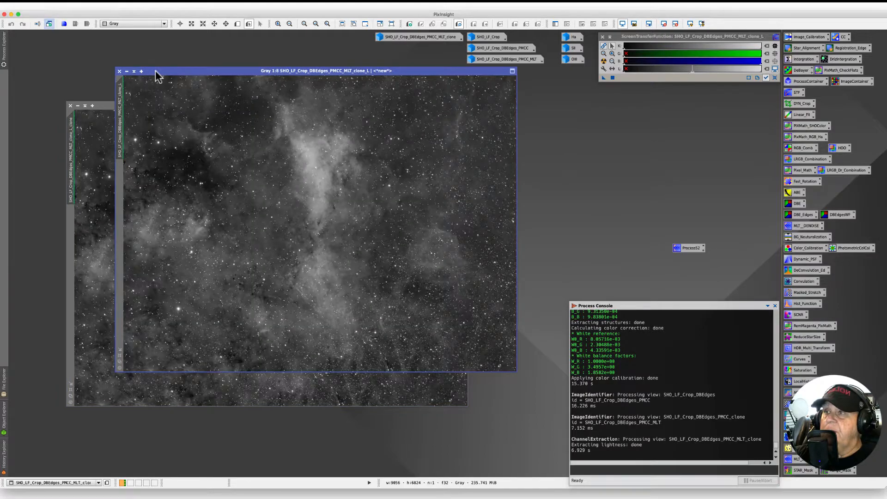
pyautogui.rightClick(116, 137)
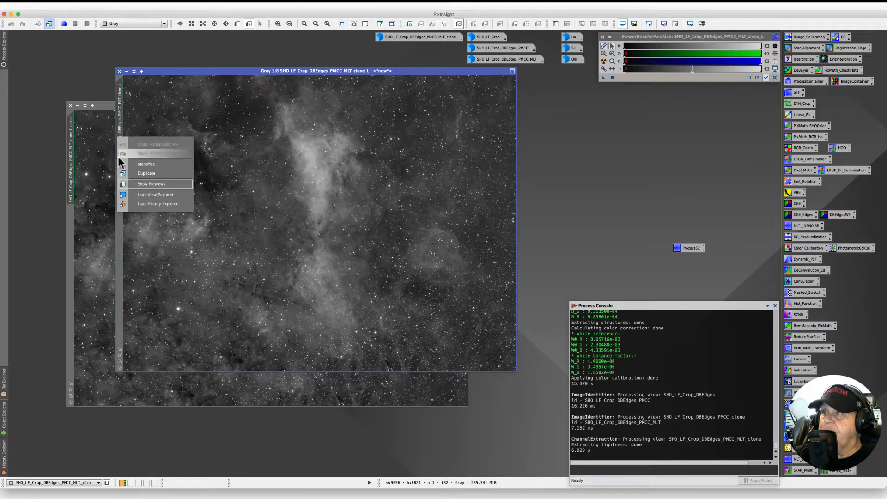
pyautogui.click(139, 162)
pyautogui.write('Lum_Mask')
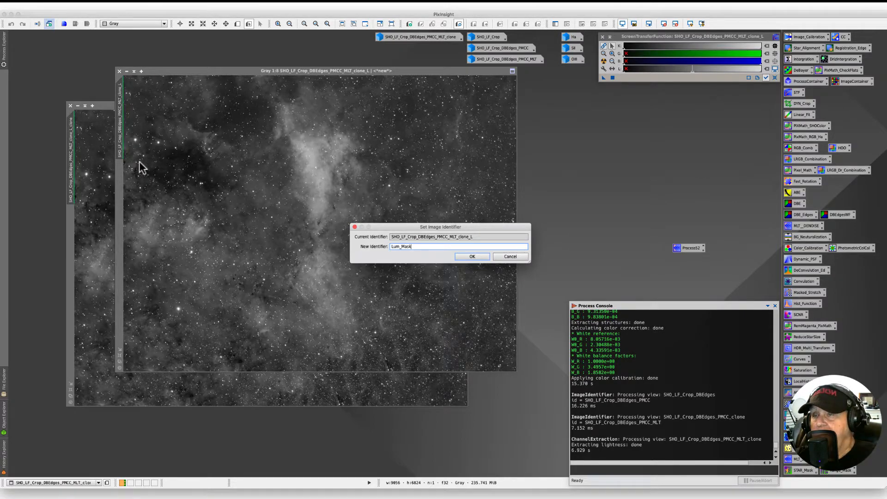
pyautogui.press('Return')
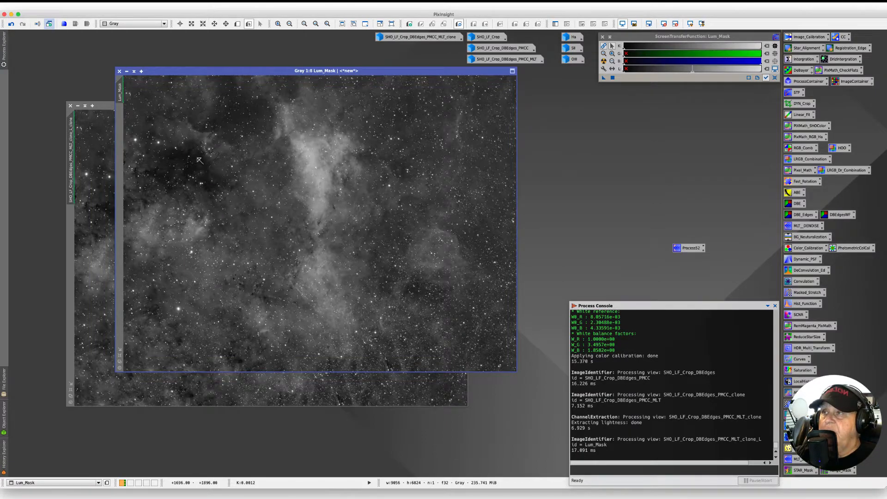
pyautogui.click(126, 72)
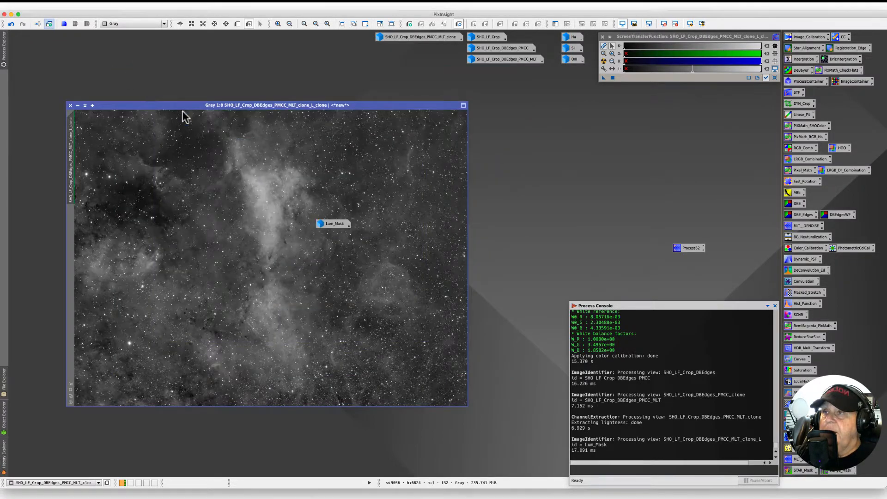
pyautogui.moveTo(337, 224)
pyautogui.mouseDown()
pyautogui.moveTo(313, 136)
pyautogui.moveTo(325, 48)
pyautogui.moveTo(340, 39)
pyautogui.mouseUp()
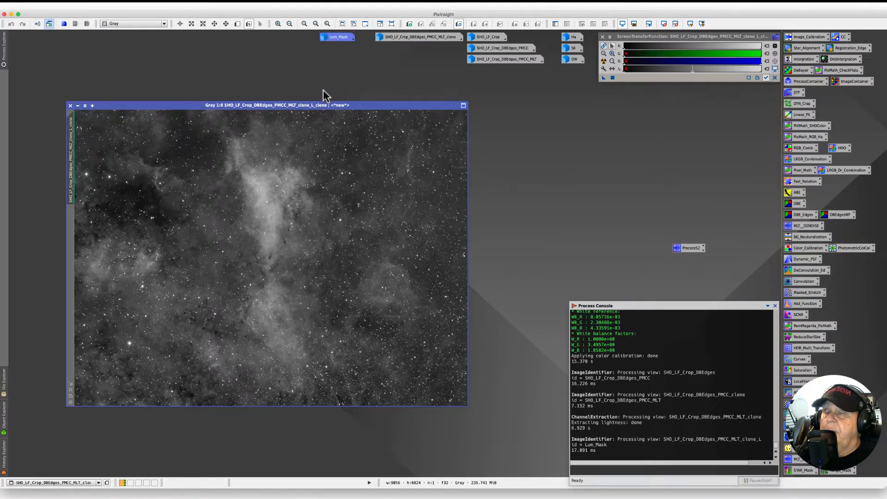
# Step: Rename the duplicated lightness image Nebula_Mask
pyautogui.moveTo(184, 105); pyautogui.dragTo(212, 91)
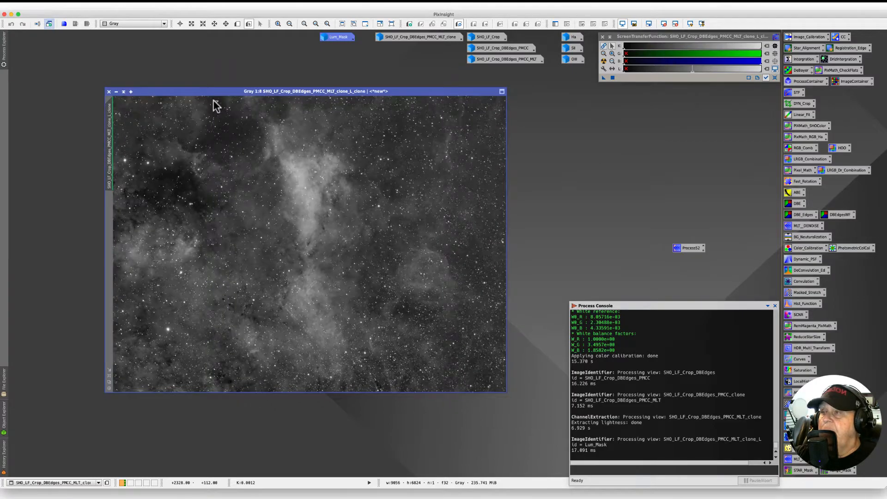
pyautogui.rightClick(110, 149)
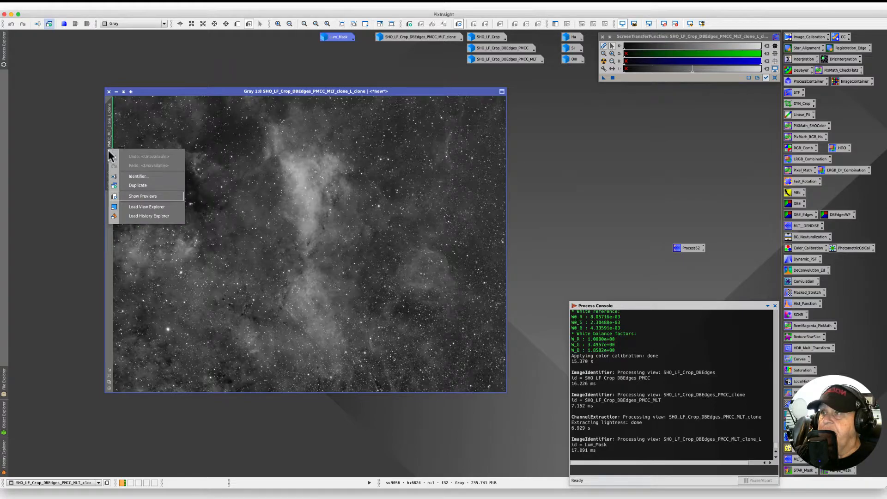
pyautogui.click(134, 176)
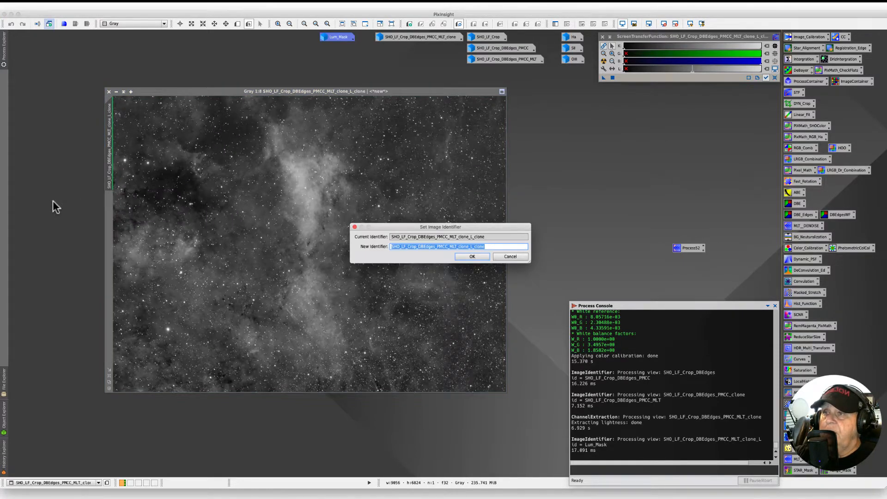
pyautogui.write('St')
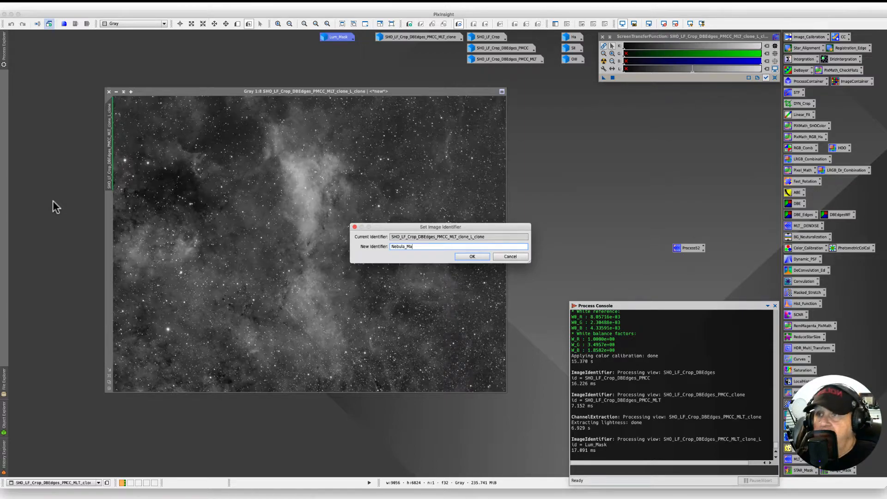
pyautogui.press('Return')
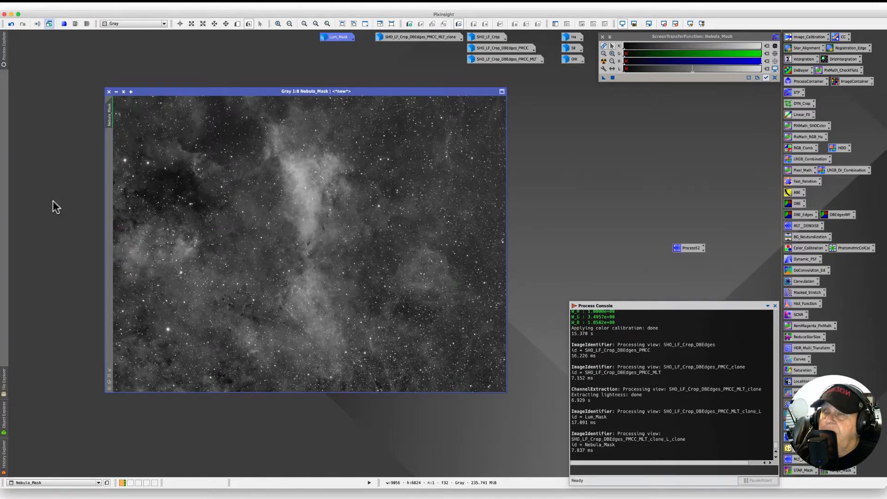
# Step: Reposition and enlarge the Nebula_Mask window so that a margin surrounds the image
pyautogui.moveTo(178, 91); pyautogui.dragTo(143, 88)
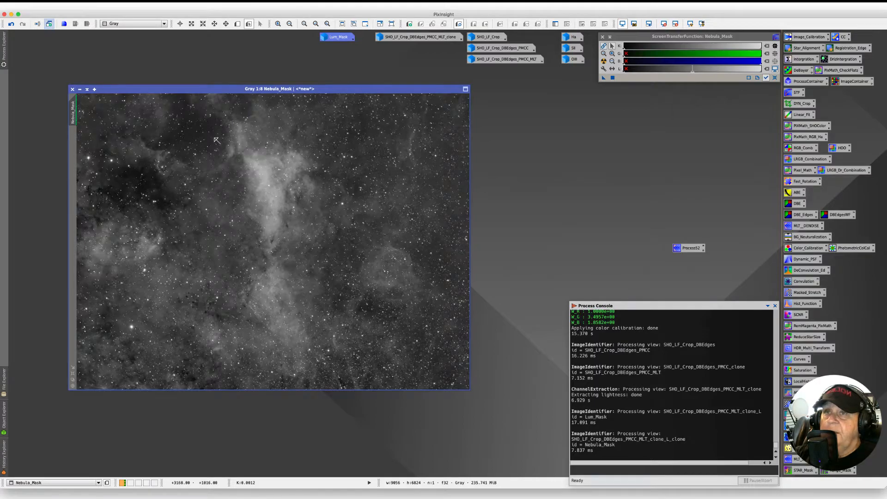
pyautogui.click(334, 89)
pyautogui.moveTo(335, 89); pyautogui.dragTo(334, 79)
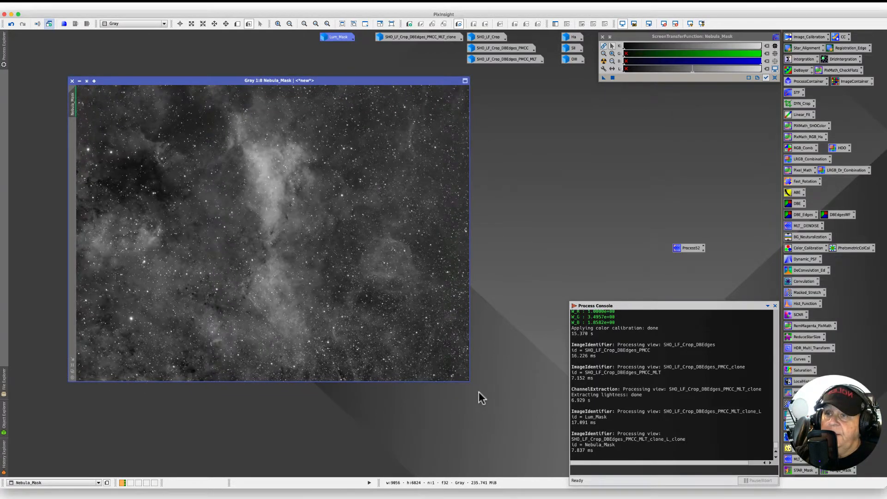
pyautogui.moveTo(470, 381); pyautogui.dragTo(538, 446)
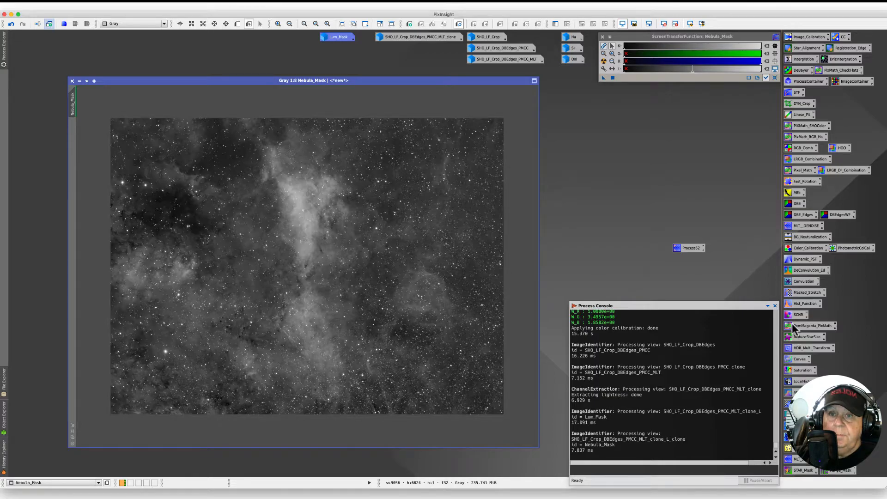
# Step: Open HistogramTransformation and reset the screen stretch on Nebula_Mask to show its linear data
pyautogui.doubleClick(796, 304)
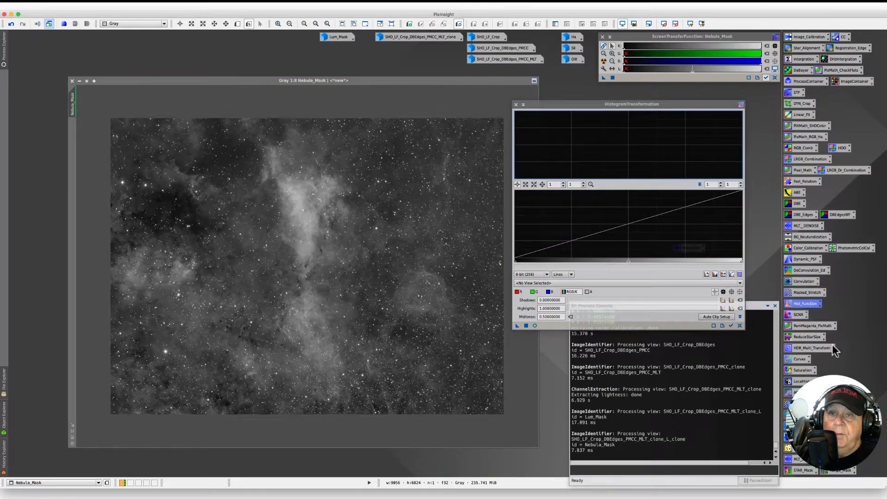
pyautogui.moveTo(552, 104); pyautogui.dragTo(468, 170)
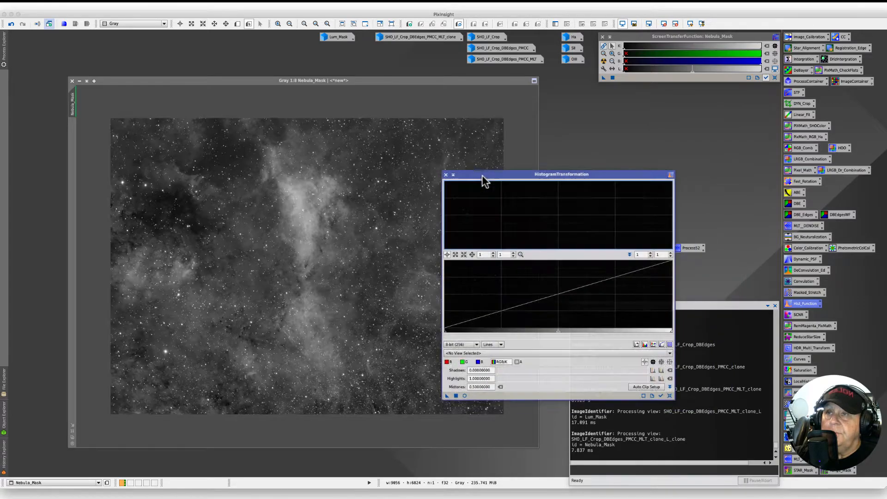
pyautogui.click(773, 78)
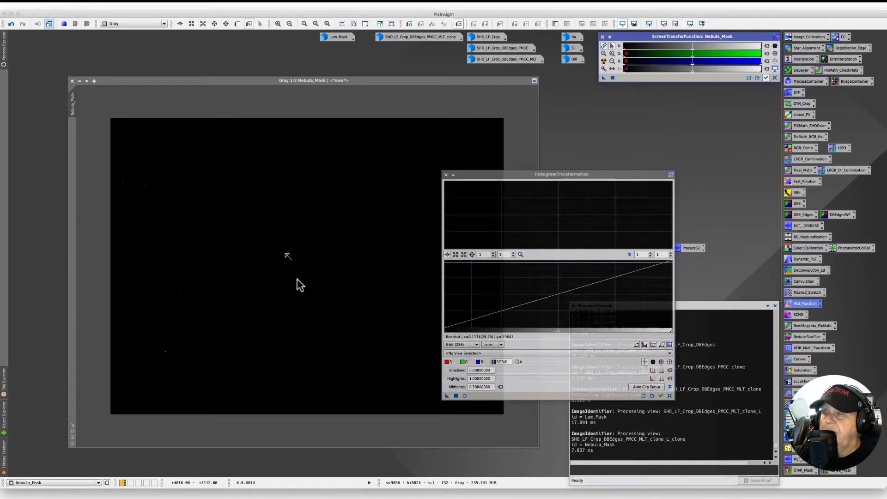
pyautogui.moveTo(472, 178); pyautogui.dragTo(476, 180)
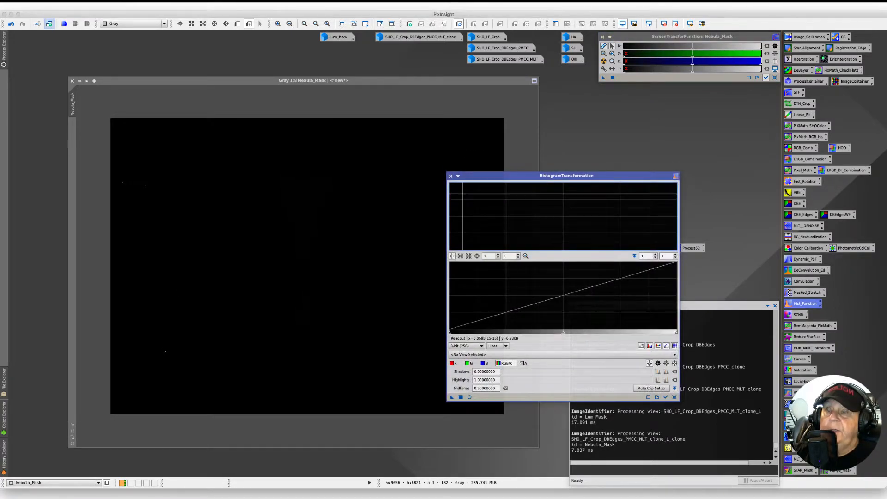
# Step: Open the real-time preview for HistogramTransformation and arrange both windows so the preview and histogram can be seen
pyautogui.click(470, 398)
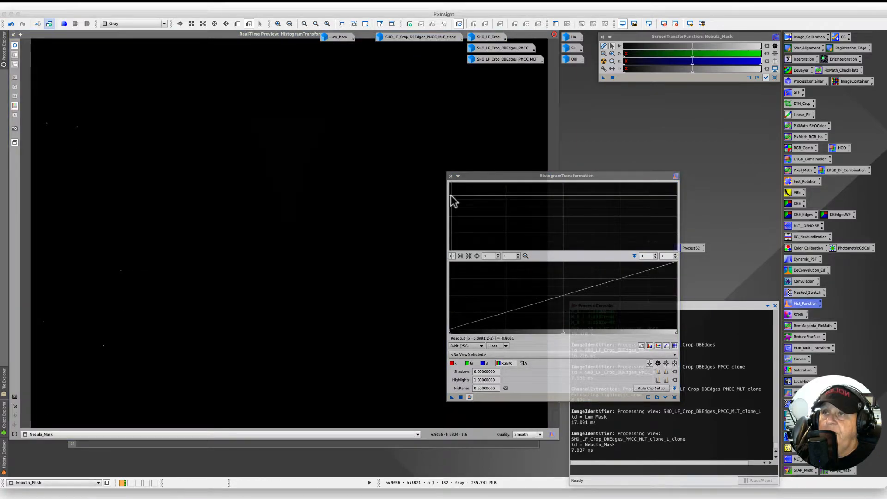
pyautogui.moveTo(473, 180); pyautogui.dragTo(545, 187)
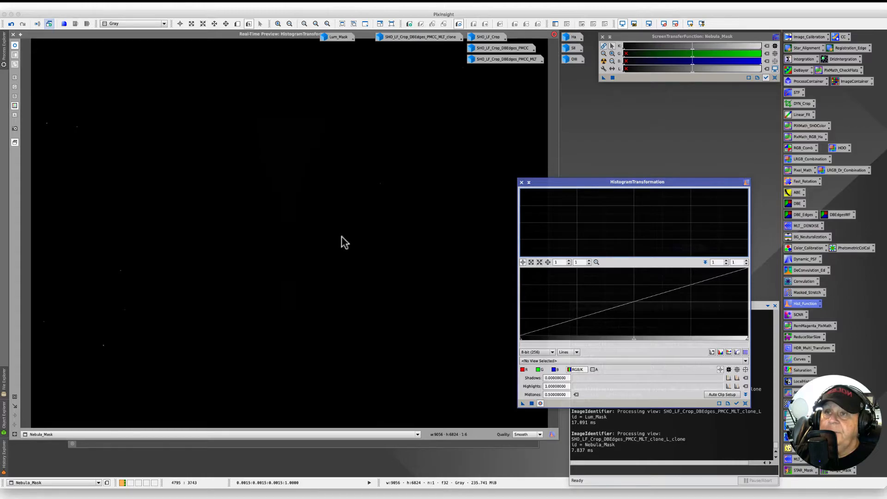
pyautogui.moveTo(539, 184); pyautogui.dragTo(548, 187)
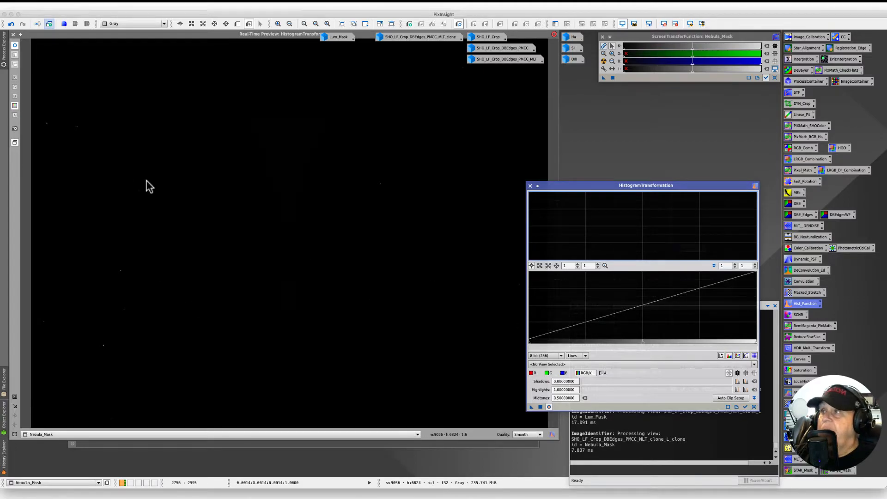
pyautogui.moveTo(88, 36); pyautogui.dragTo(113, 65)
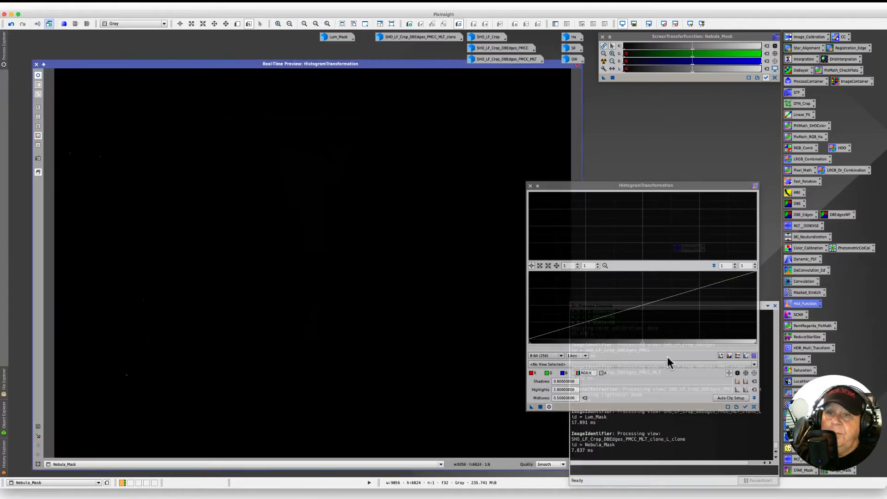
# Step: Load the Nebula_Mask histogram, lower the midtones to about 0.044 and apply the transformation to the image
pyautogui.click(752, 364)
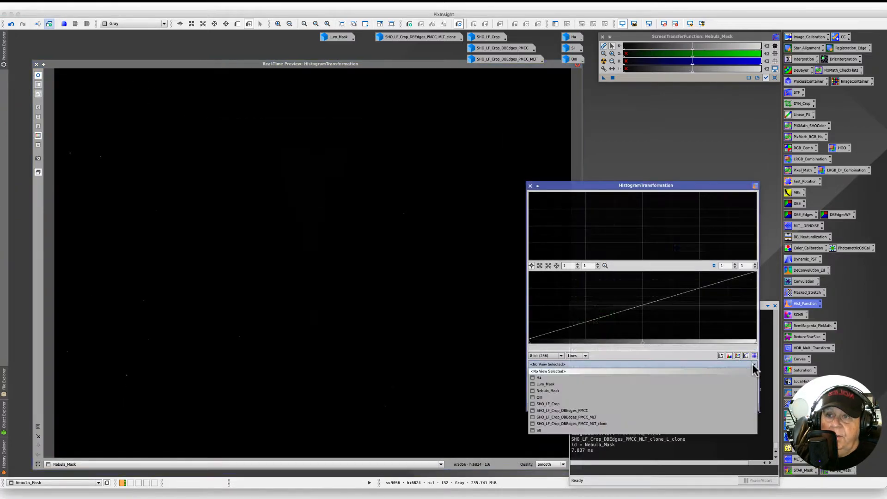
pyautogui.click(563, 391)
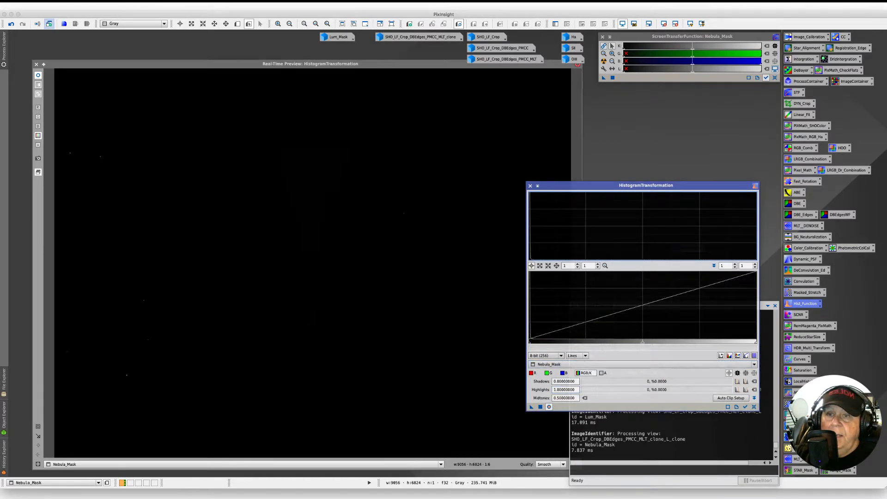
pyautogui.moveTo(642, 342); pyautogui.dragTo(539, 342)
pyautogui.click(540, 407)
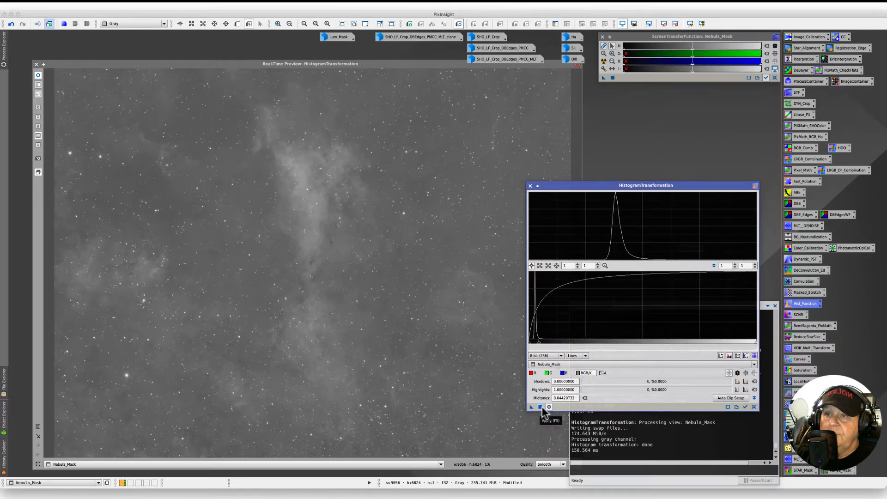
# Step: Reset the HistogramTransformation settings, lower the midtones to about 0.093 and apply the stretch to Nebula_Mask
pyautogui.click(753, 407)
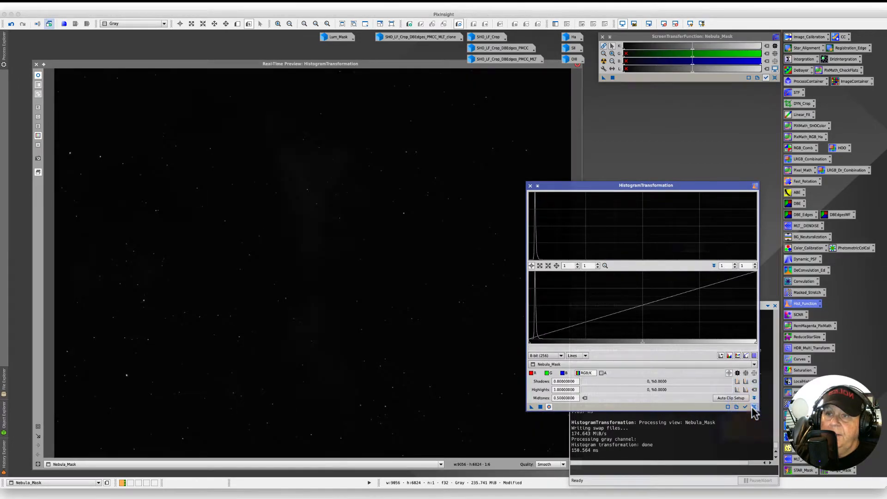
pyautogui.moveTo(643, 343); pyautogui.dragTo(550, 342)
pyautogui.click(541, 406)
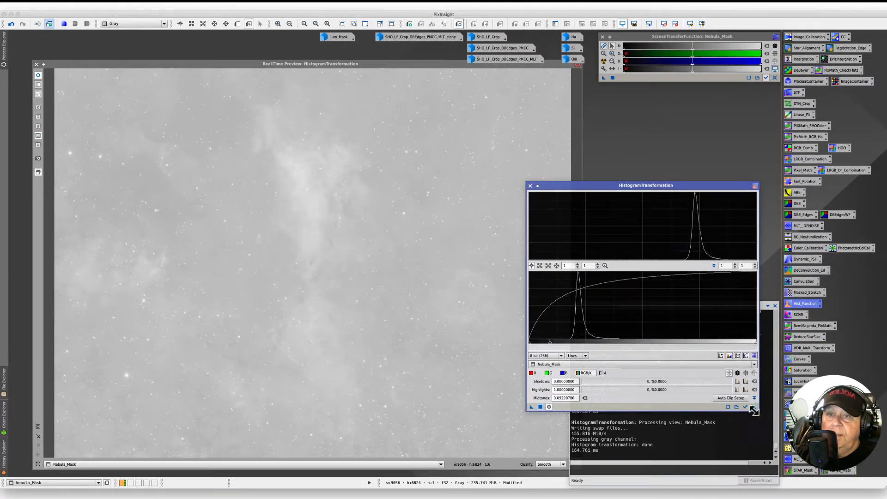
# Step: Reset the histogram settings, set shadows to about 0.172 and midtones to about 0.287, and apply them to Nebula_Mask
pyautogui.click(754, 407)
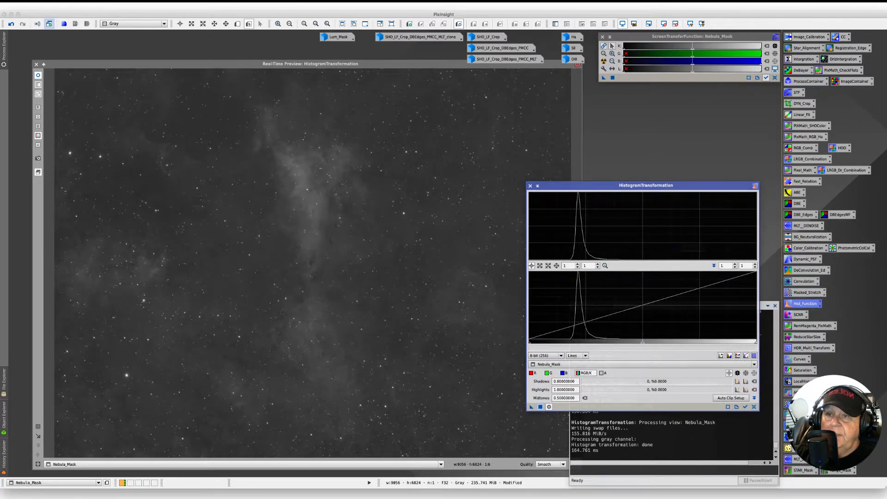
pyautogui.moveTo(642, 343); pyautogui.dragTo(621, 343)
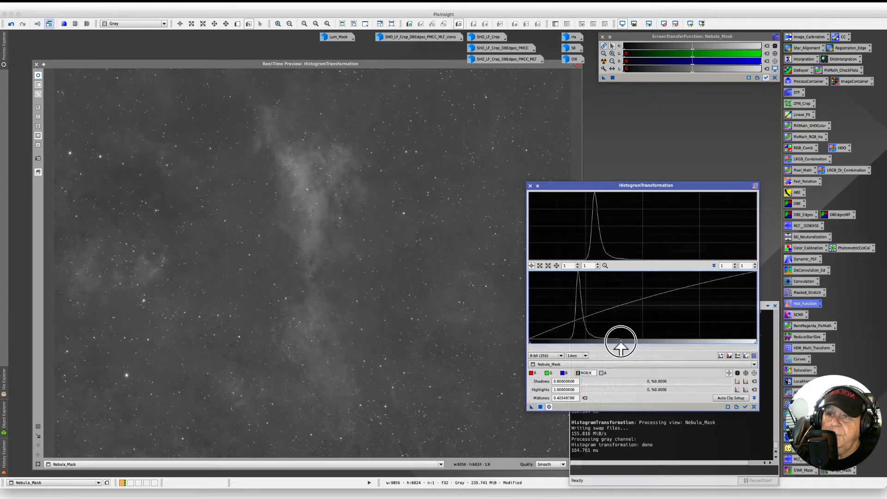
pyautogui.moveTo(530, 342); pyautogui.dragTo(569, 343)
pyautogui.moveTo(642, 343); pyautogui.dragTo(622, 343)
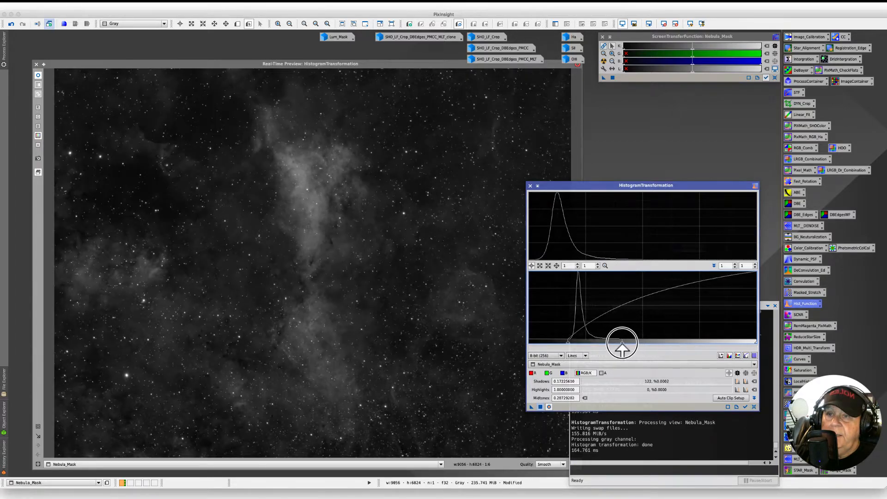
pyautogui.click(540, 406)
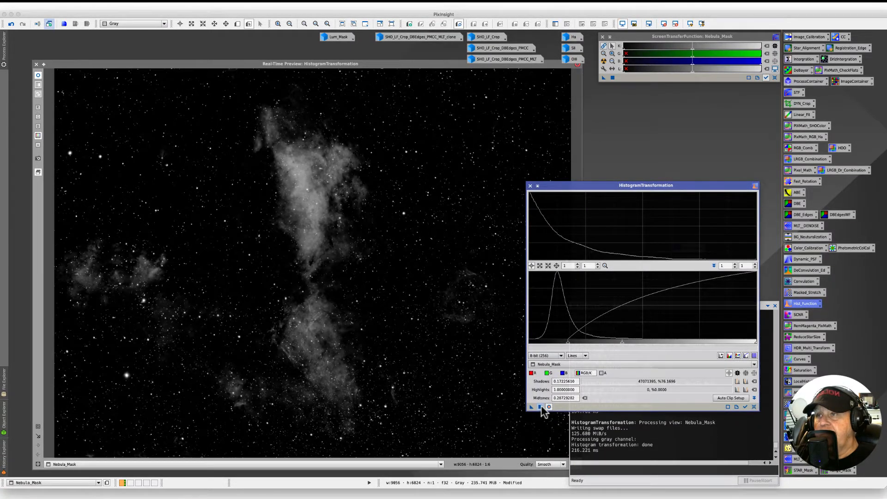
# Step: Reset the histogram settings, raise shadows to about 0.099, lower midtones to about 0.195, and apply the transformation to Nebula_Mask
pyautogui.click(754, 407)
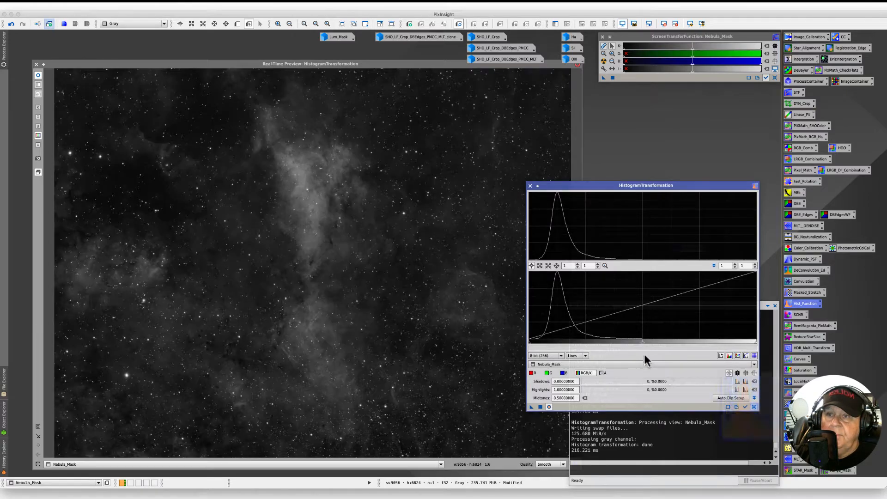
pyautogui.moveTo(530, 343); pyautogui.dragTo(537, 342)
pyautogui.moveTo(646, 343); pyautogui.dragTo(613, 344)
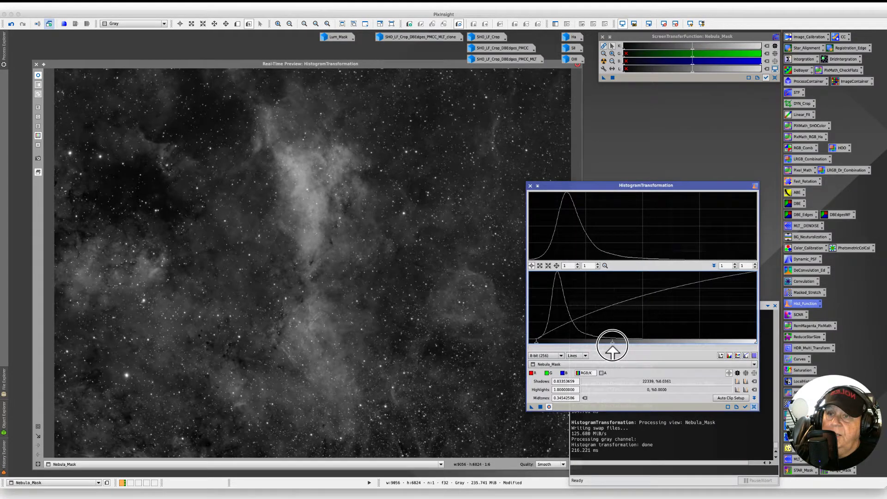
pyautogui.moveTo(537, 343); pyautogui.dragTo(550, 343)
pyautogui.moveTo(621, 343); pyautogui.dragTo(551, 343)
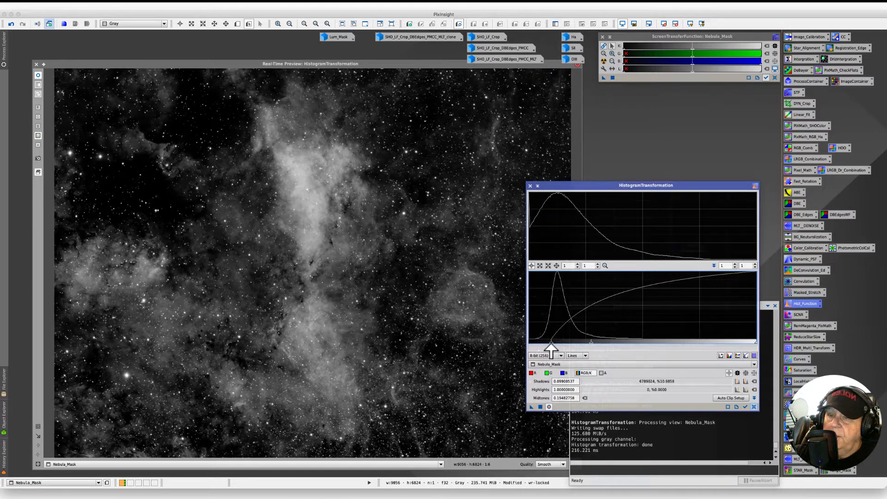
pyautogui.click(541, 408)
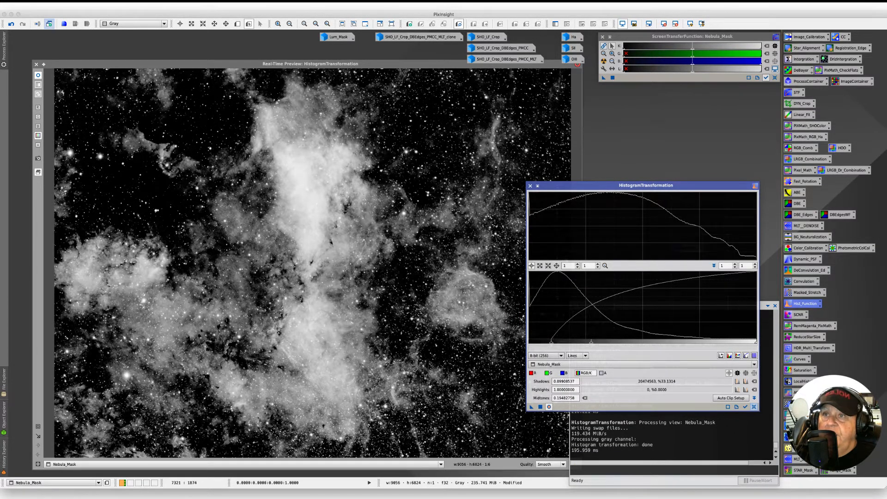
# Step: Close HistogramTransformation and its real-time preview, and slightly reposition the Nebula_Mask window
pyautogui.click(530, 186)
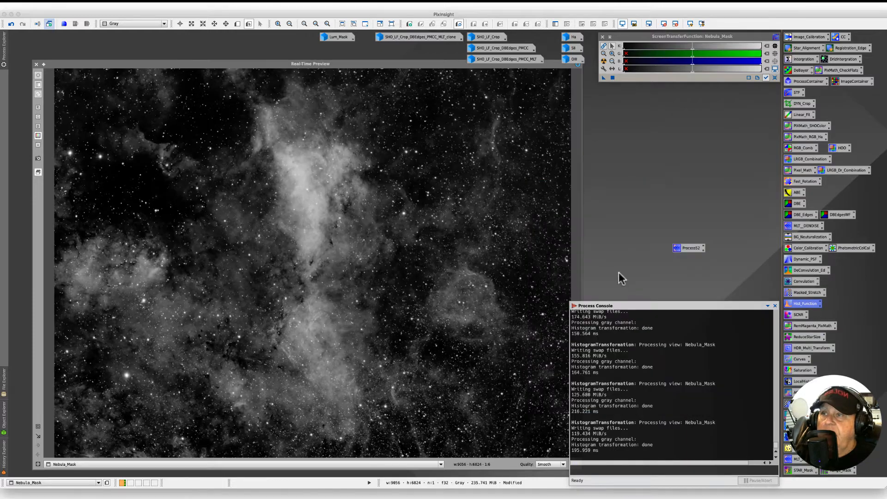
pyautogui.click(36, 64)
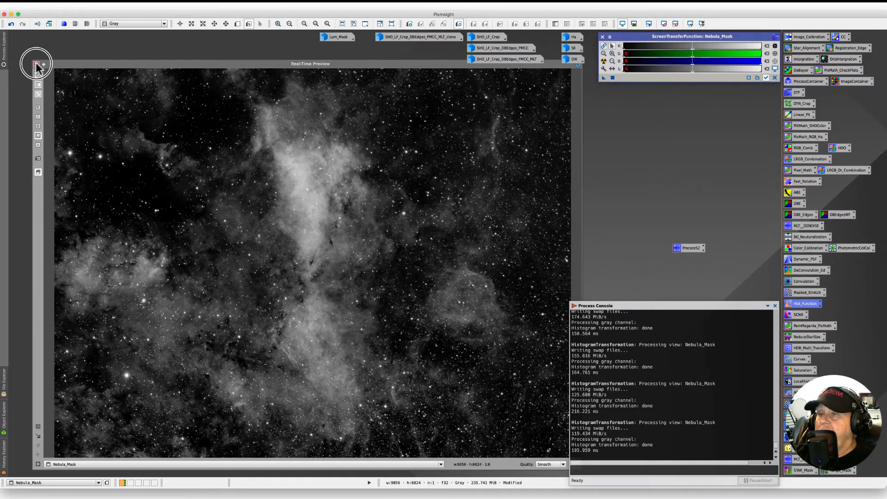
pyautogui.moveTo(139, 83); pyautogui.dragTo(145, 84)
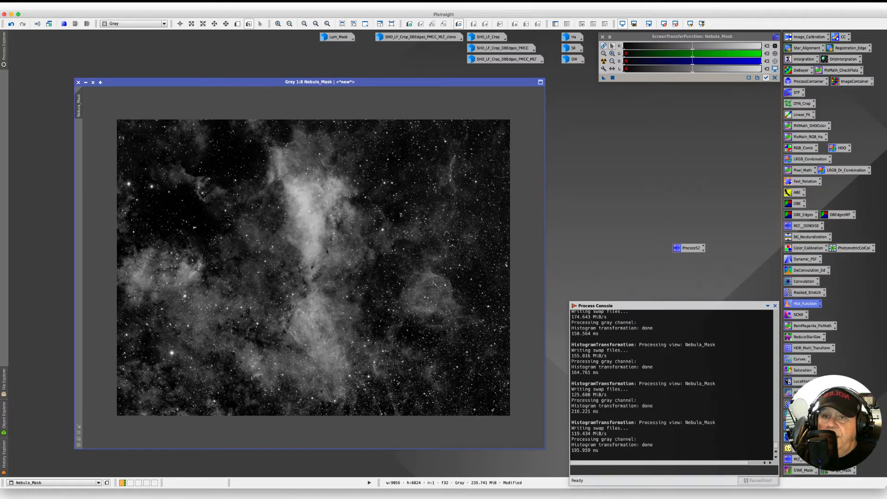
# Step: Open StarNet and place its window beside the Nebula_Mask image
pyautogui.doubleClick(783, 442)
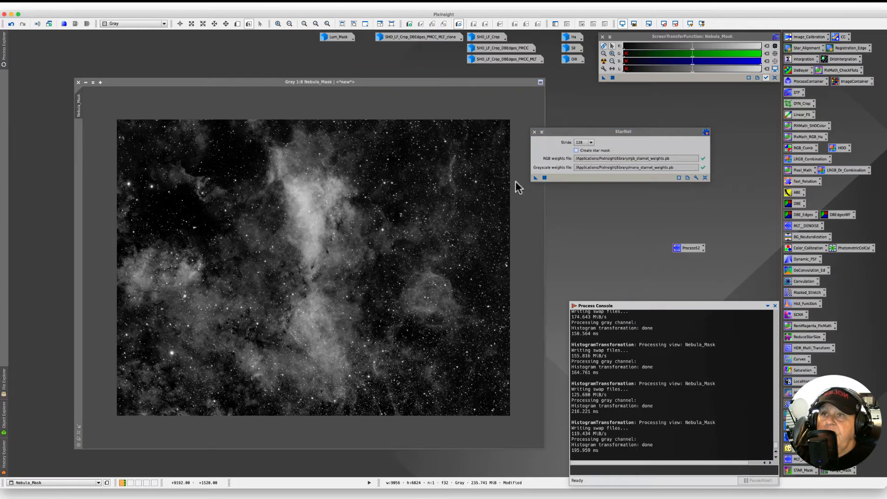
pyautogui.moveTo(559, 132); pyautogui.dragTo(538, 200)
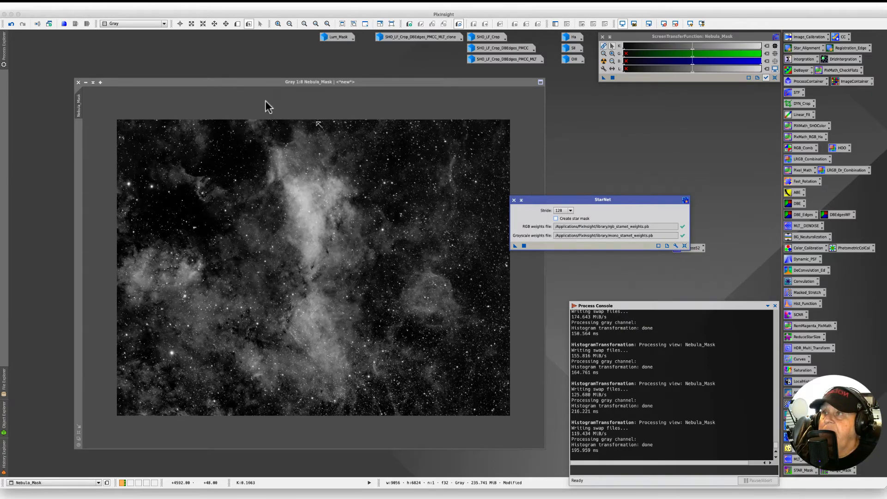
pyautogui.click(167, 5)
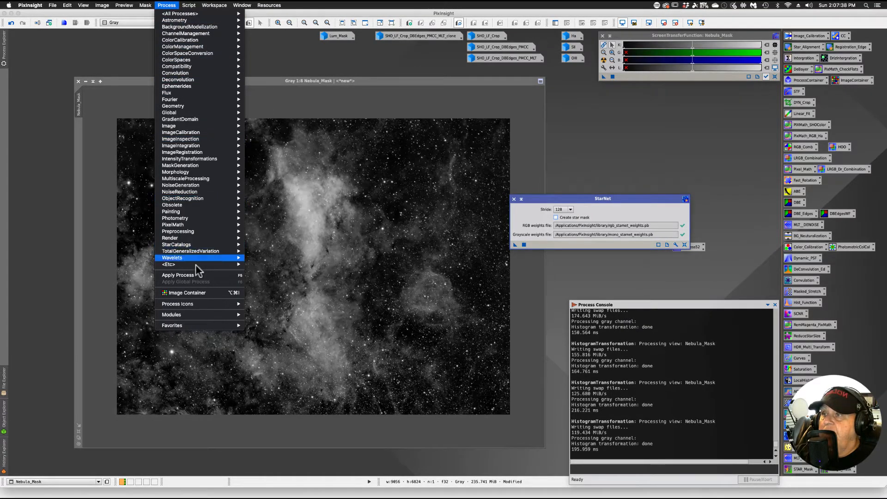
pyautogui.moveTo(192, 305)
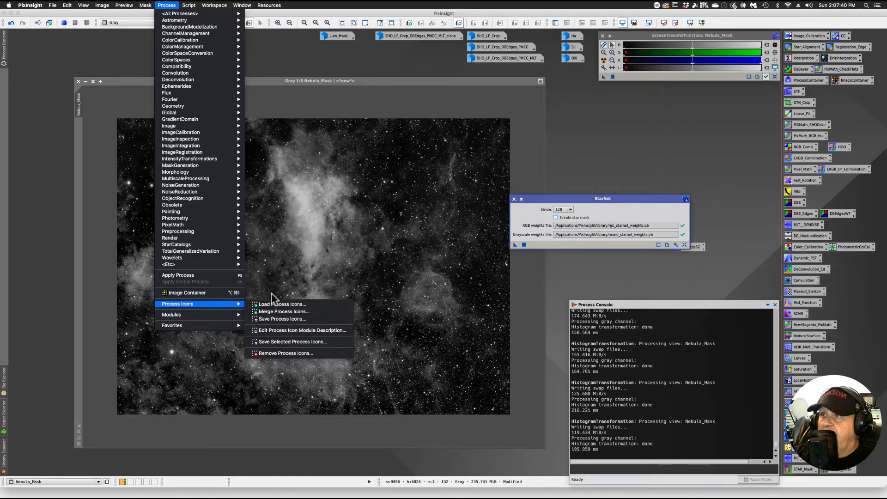
pyautogui.moveTo(194, 16)
pyautogui.moveTo(273, 495)
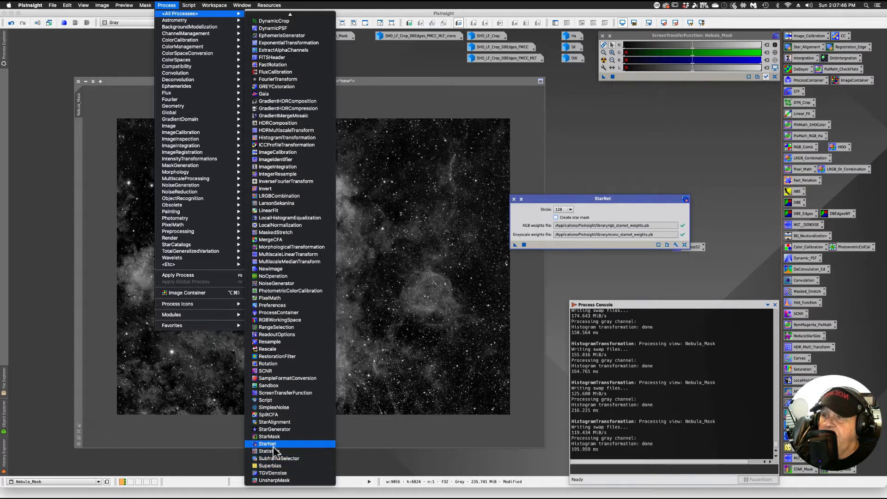
pyautogui.click(407, 62)
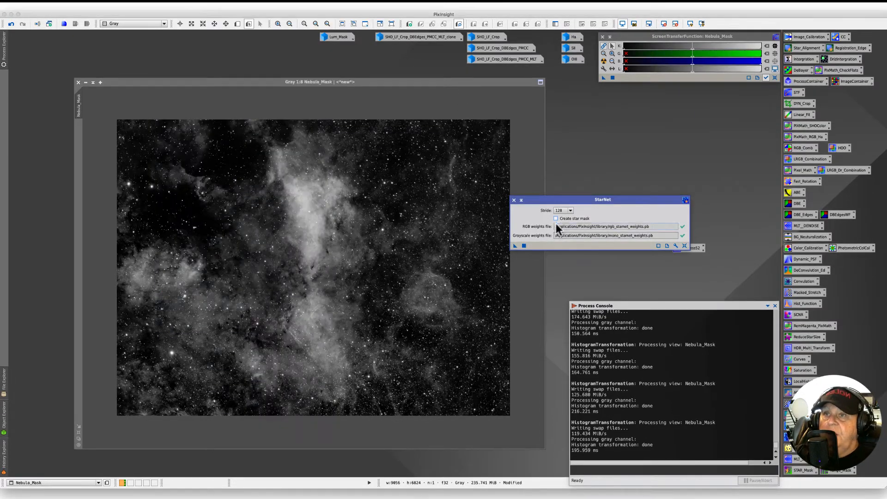
# Step: Enable star mask creation in StarNet and run it on Nebula_Mask with a stride of 128
pyautogui.moveTo(564, 201); pyautogui.dragTo(624, 201)
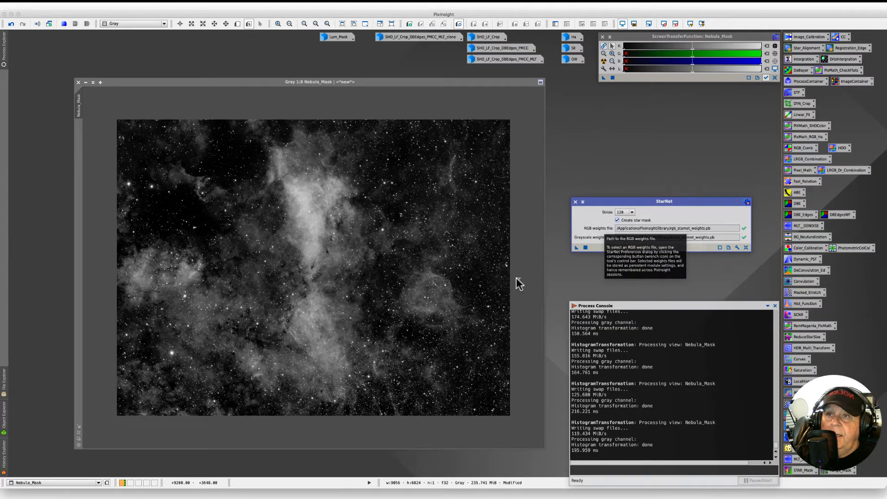
pyautogui.moveTo(577, 248); pyautogui.dragTo(312, 307)
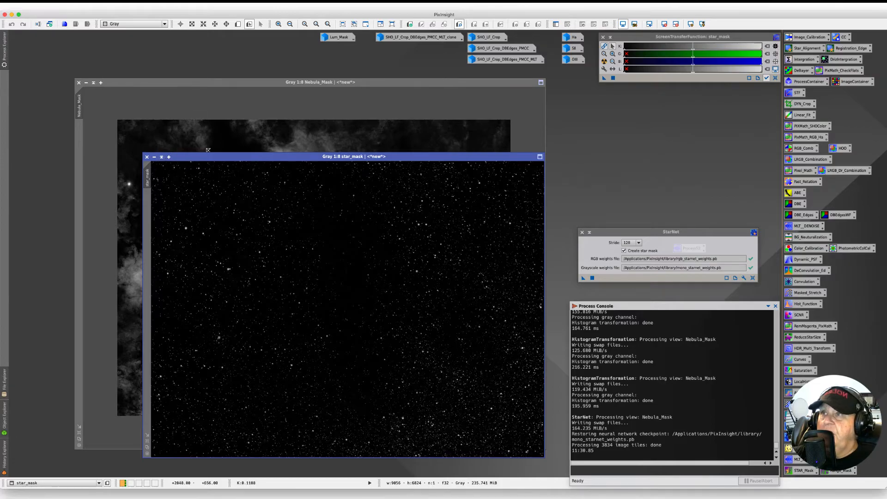
# Step: Close StarNet, minimize the star_mask image and place its icon below the ScreenTransferFunction window
pyautogui.moveTo(217, 157); pyautogui.dragTo(195, 134)
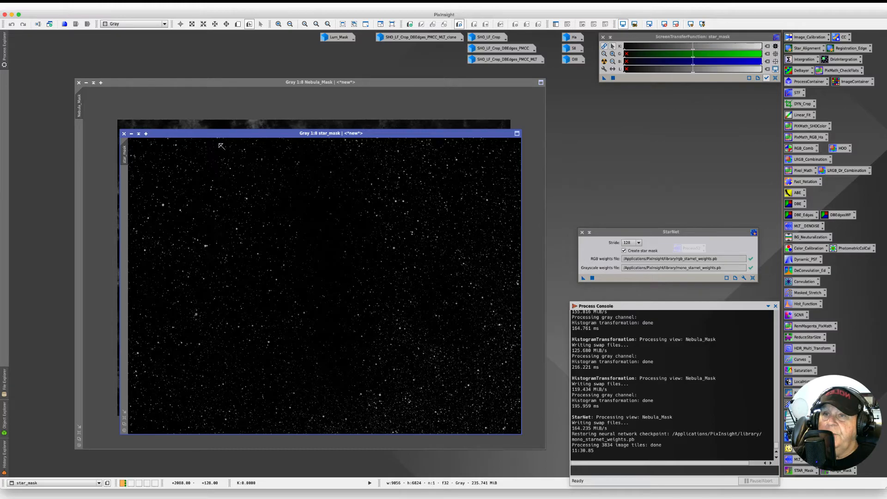
pyautogui.click(582, 232)
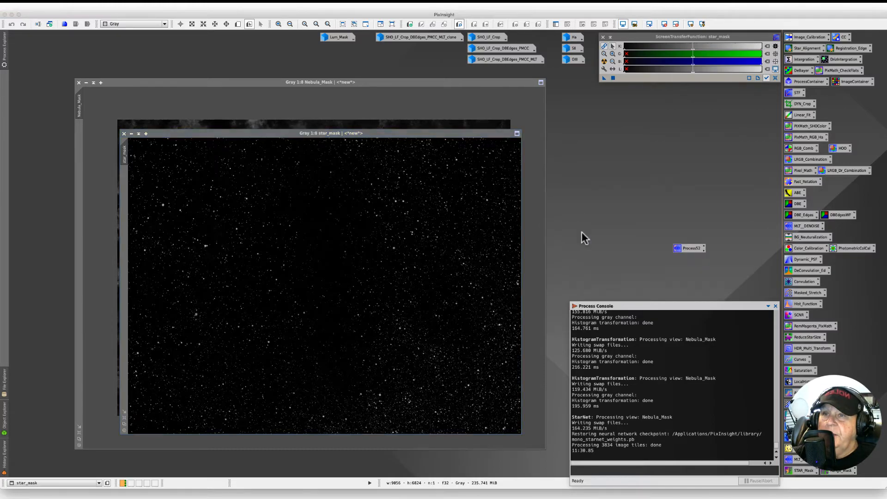
pyautogui.click(131, 135)
pyautogui.moveTo(342, 284); pyautogui.dragTo(733, 93)
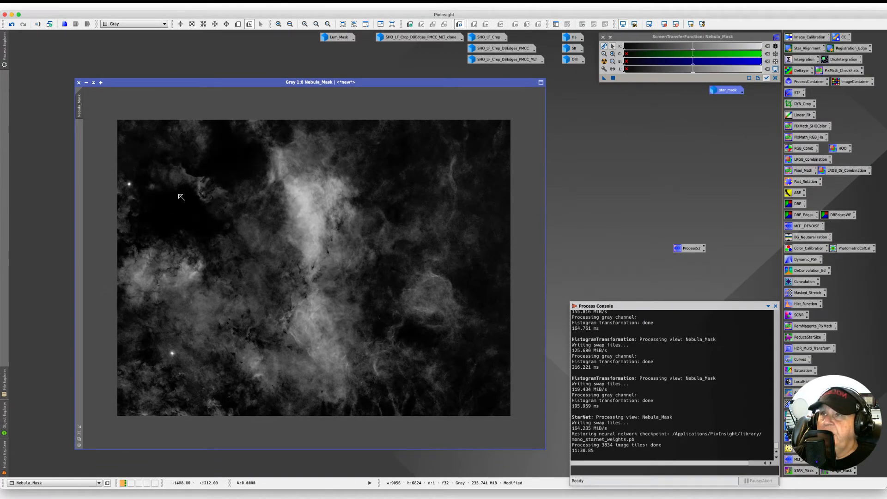
# Step: Minimize Nebula_Mask and stack the Lum_Mask, star_mask and Nebula_Mask icons in one column below the ScreenTransferFunction window
pyautogui.moveTo(338, 48); pyautogui.dragTo(678, 117)
pyautogui.moveTo(732, 95); pyautogui.dragTo(745, 129)
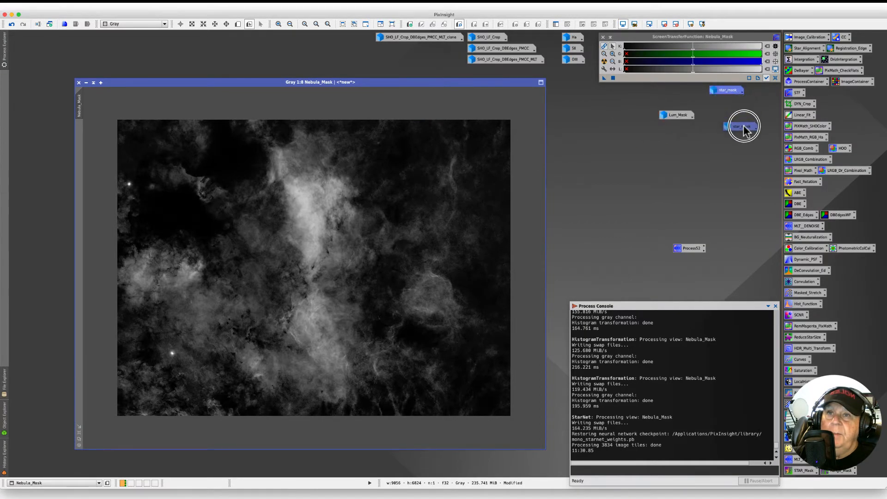
pyautogui.moveTo(677, 114); pyautogui.dragTo(736, 93)
pyautogui.moveTo(736, 125); pyautogui.dragTo(732, 104)
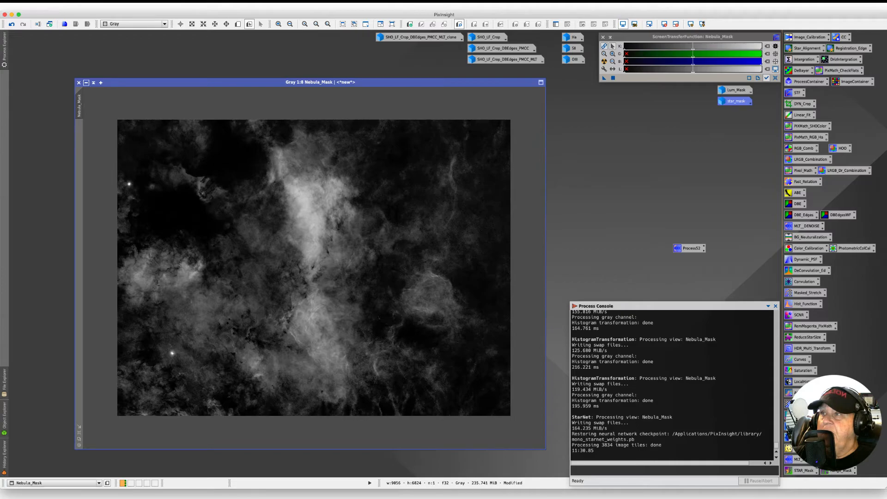
pyautogui.click(86, 82)
pyautogui.moveTo(332, 261); pyautogui.dragTo(738, 113)
# Step: Restore the Lum_Mask image, duplicate it on the workspace and minimize the original again
pyautogui.doubleClick(735, 90)
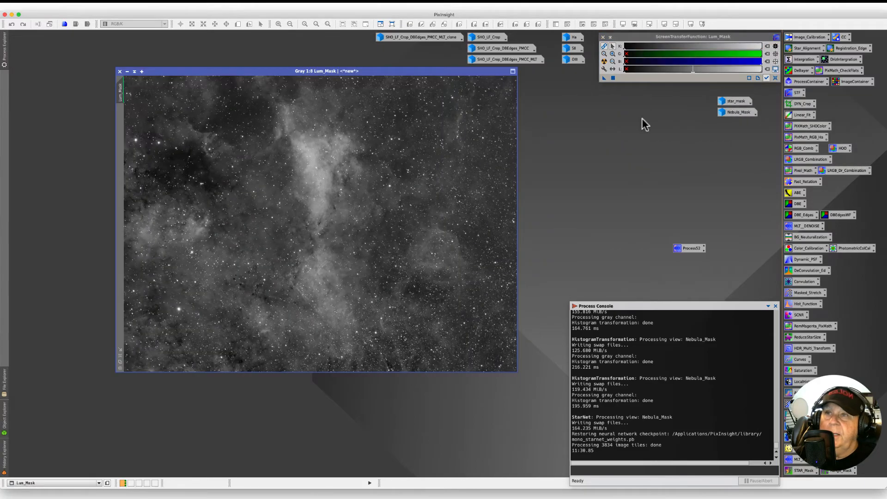
pyautogui.moveTo(125, 93); pyautogui.dragTo(90, 82)
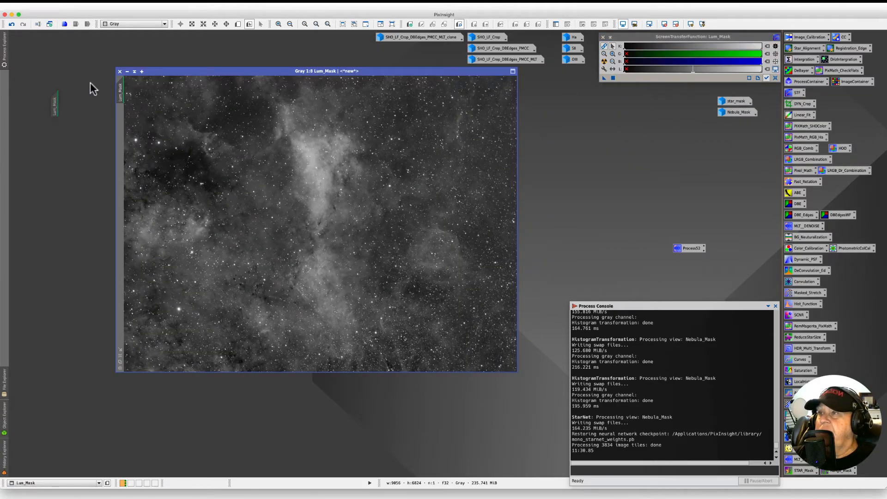
pyautogui.click(127, 72)
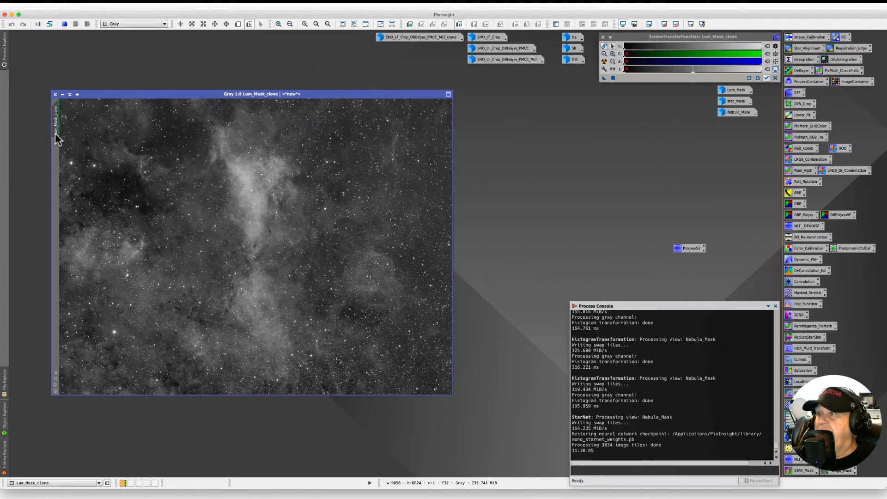
# Step: Rename the duplicated luminance mask image with the identifier Lum
pyautogui.rightClick(57, 121)
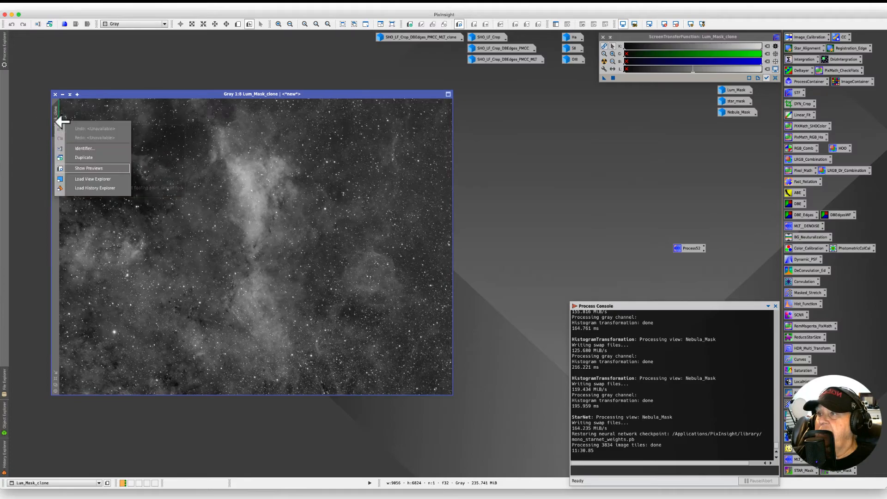
pyautogui.click(76, 149)
pyautogui.write('Lum')
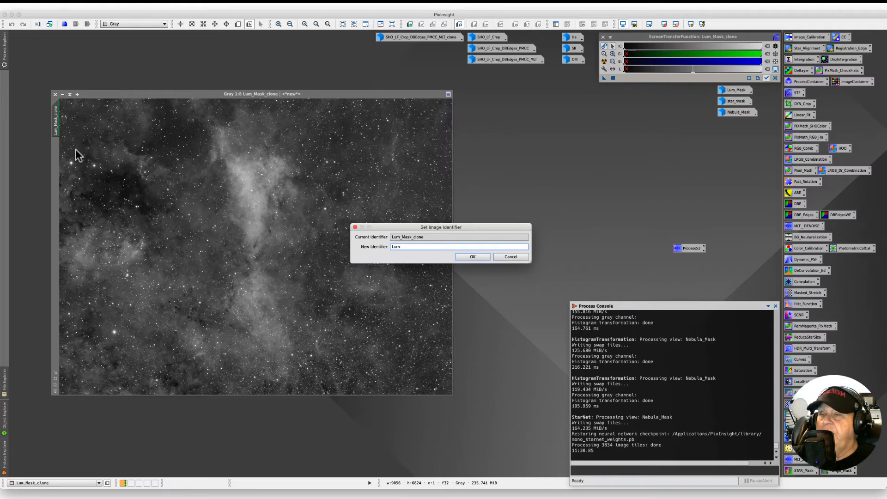
pyautogui.press('Return')
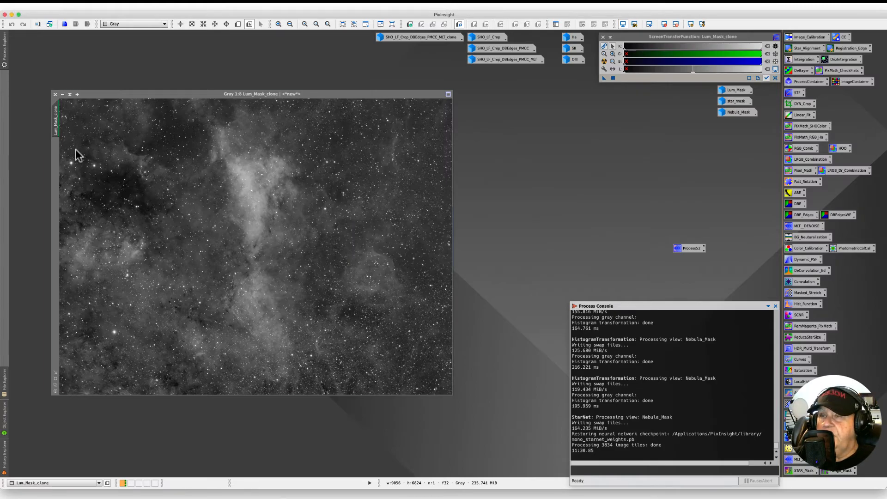
# Step: Minimize the Lum image and place its icon at the end of the icon column that starts with Ha
pyautogui.moveTo(106, 94); pyautogui.dragTo(112, 76)
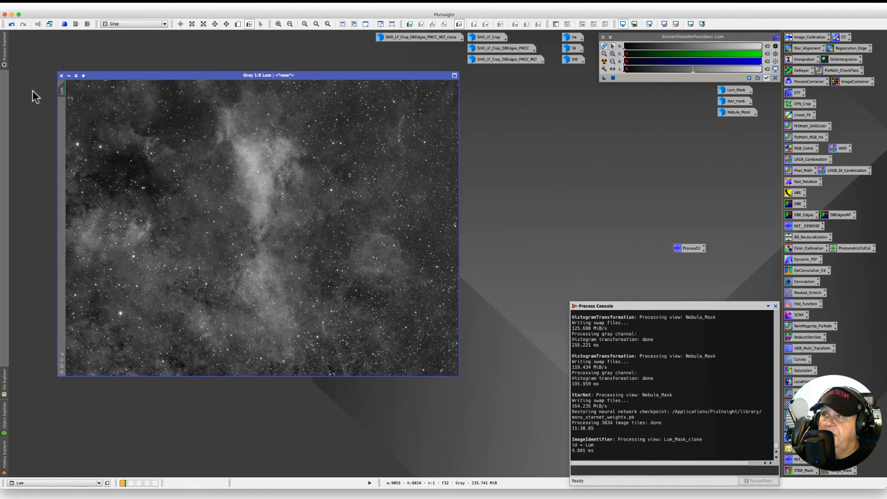
pyautogui.click(67, 76)
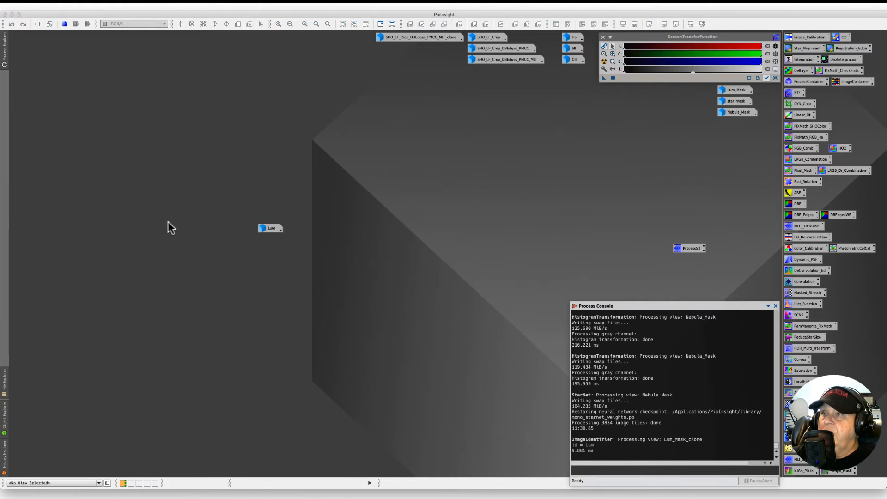
pyautogui.click(271, 230)
pyautogui.moveTo(271, 230); pyautogui.dragTo(566, 122)
pyautogui.moveTo(514, 71); pyautogui.dragTo(374, 91)
pyautogui.moveTo(562, 122); pyautogui.dragTo(573, 77)
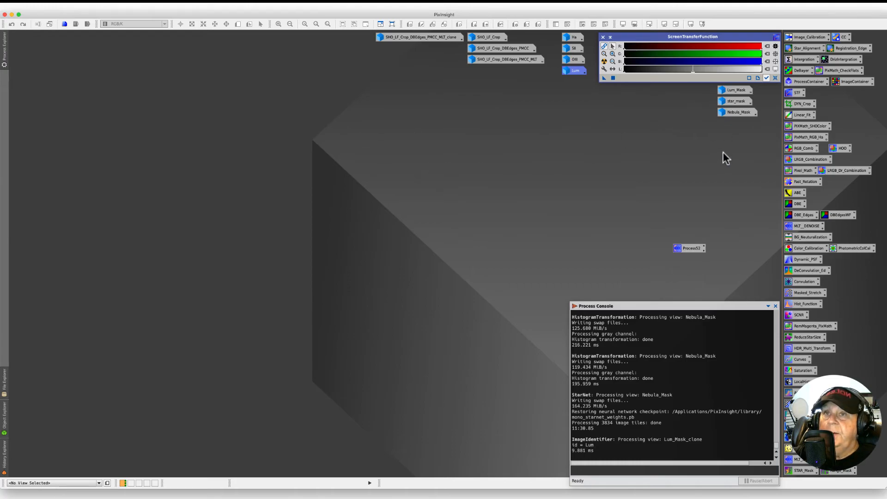
pyautogui.moveTo(737, 114)
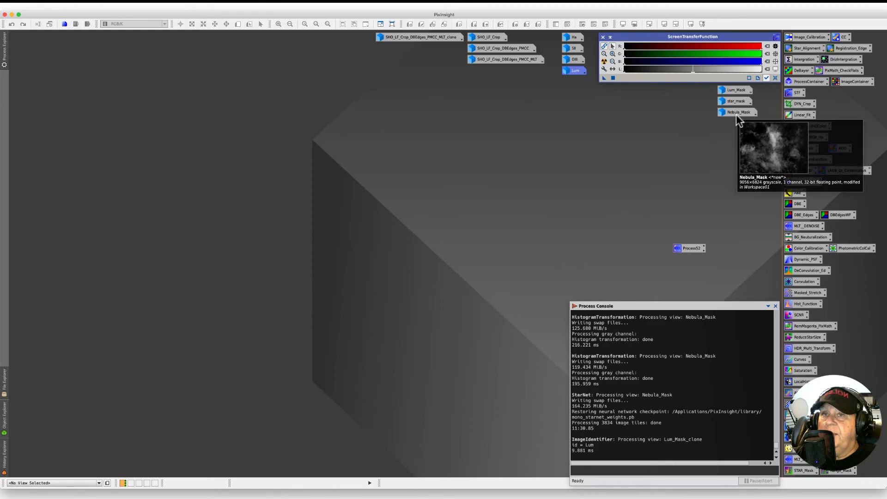